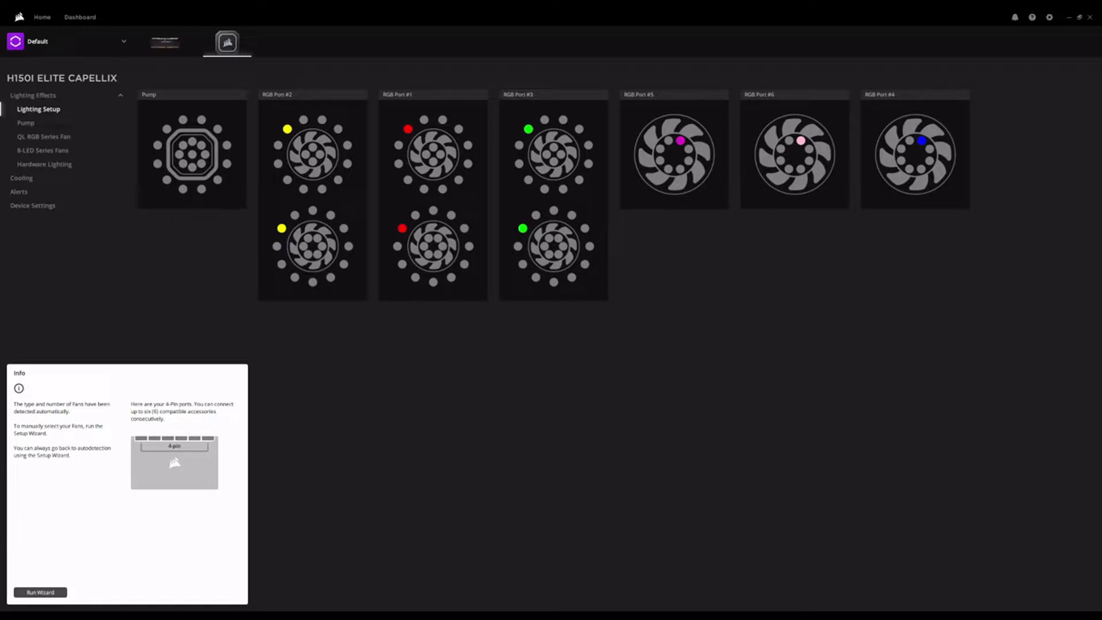
Check the home overview, then open the H150i Elite Capellix page showing QL RGB fans on Ports #1–#3
{"action": "mouse_move", "coordinate": [915, 172]}
{"action": "left_click", "coordinate": [43, 17]}
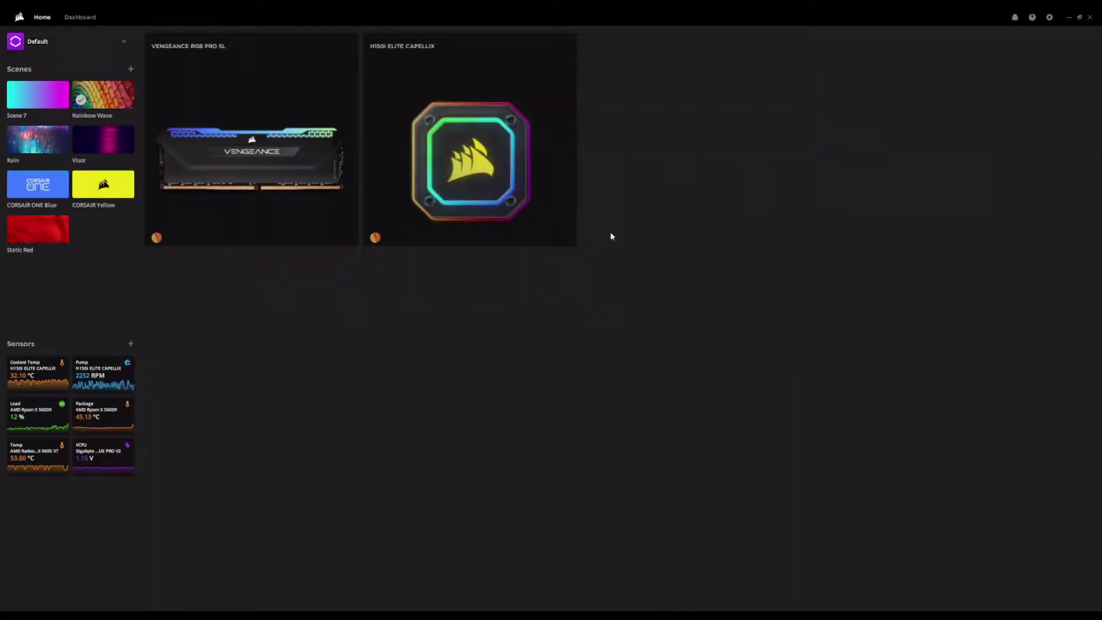
{"action": "left_click", "coordinate": [470, 172]}
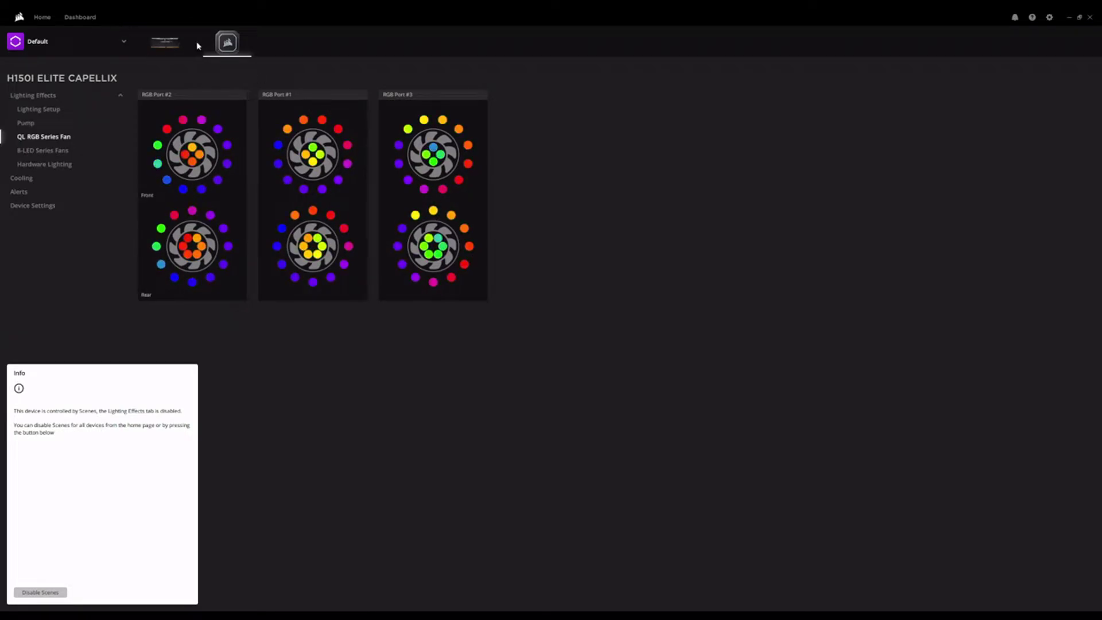
{"action": "left_click", "coordinate": [42, 17]}
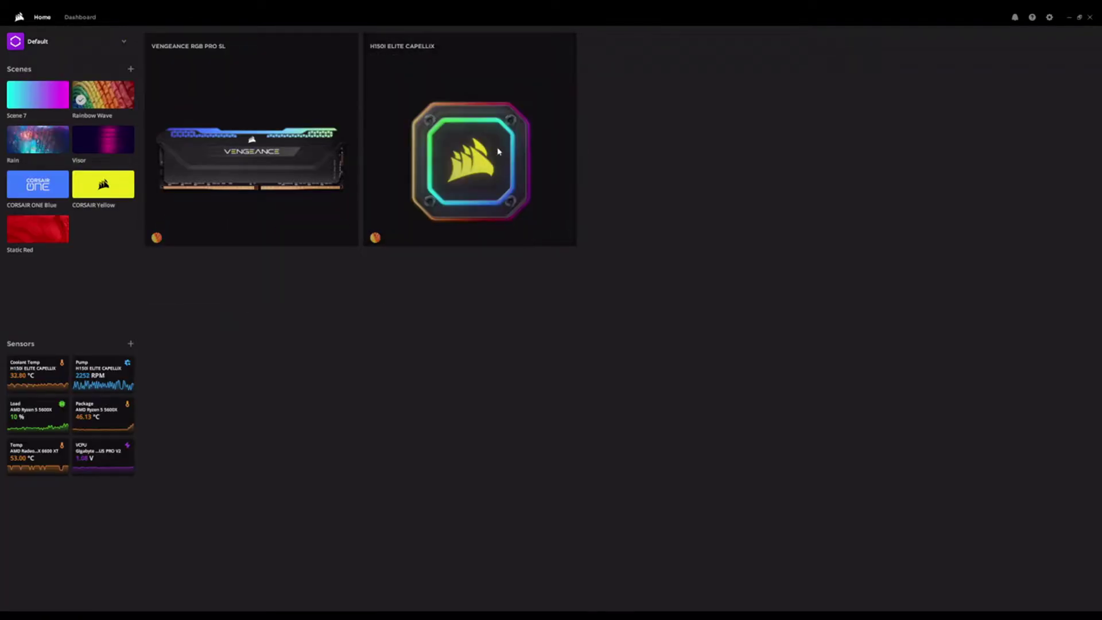
{"action": "mouse_move", "coordinate": [505, 140]}
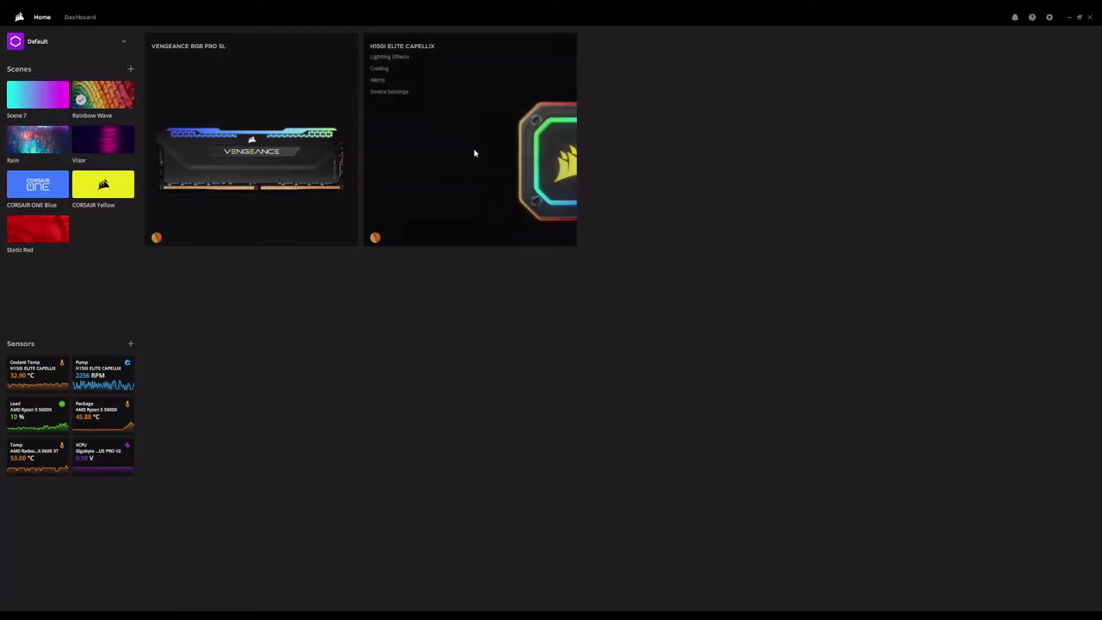
{"action": "left_click", "coordinate": [505, 140]}
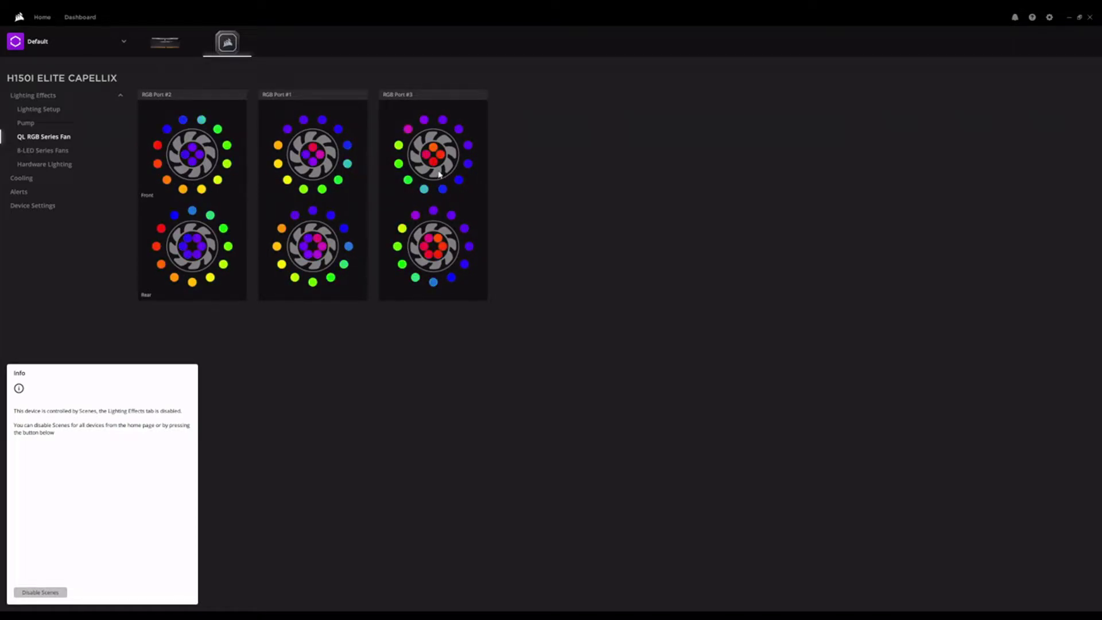
Open the H150i Elite Capellix Lighting Setup page under Lighting Effects
{"action": "left_click", "coordinate": [35, 110]}
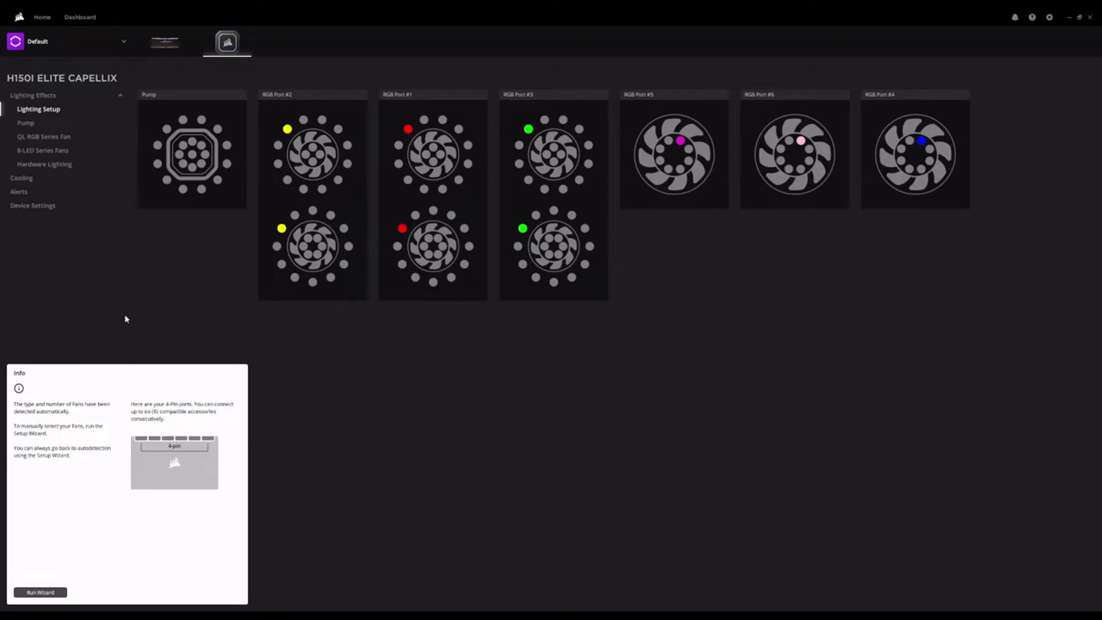
Launch the Lighting Setup 4-Pin Wizard from the Info panel
{"action": "left_click", "coordinate": [39, 594]}
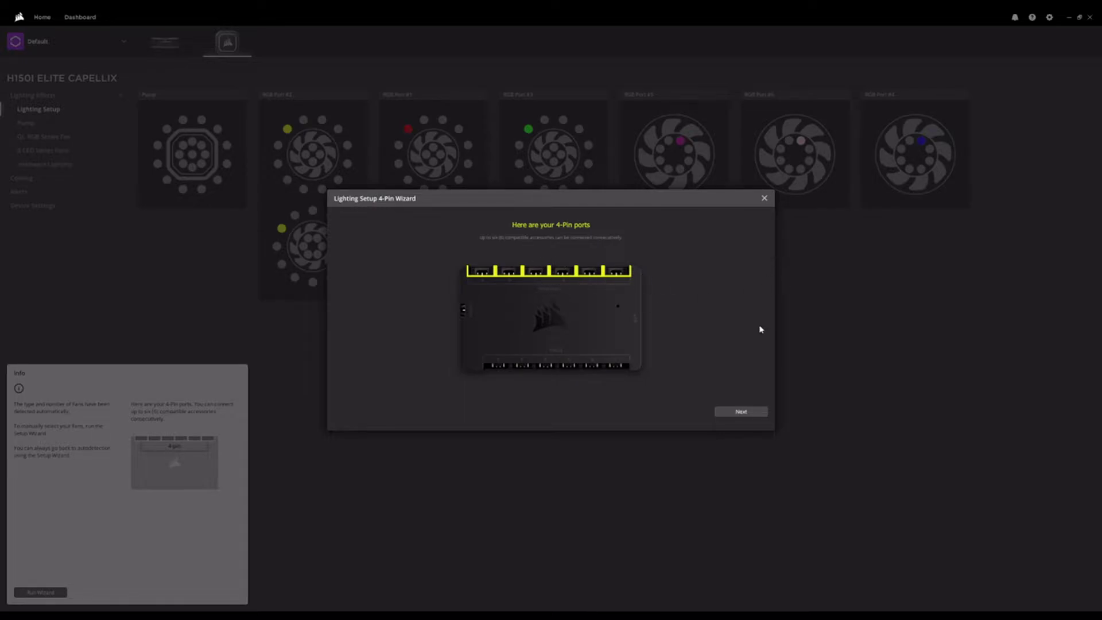
Move past the 4-pin ports page and set RGB Ports #1, #2 and #3 to manual setup
{"action": "left_click", "coordinate": [741, 412]}
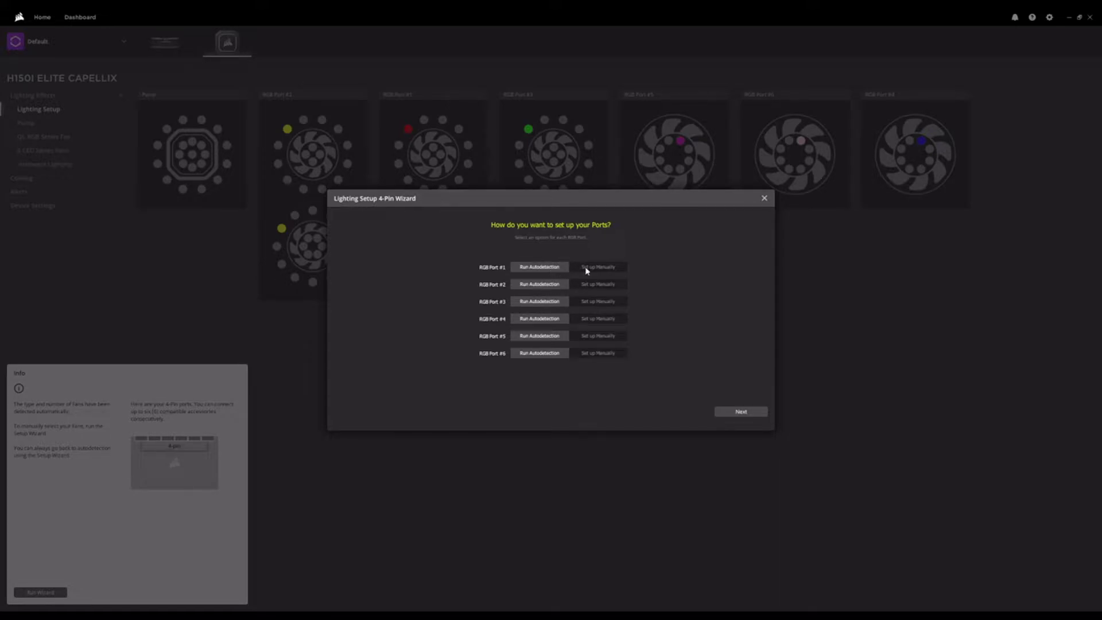
{"action": "left_click", "coordinate": [588, 270]}
{"action": "left_click", "coordinate": [586, 287]}
{"action": "left_click", "coordinate": [582, 301]}
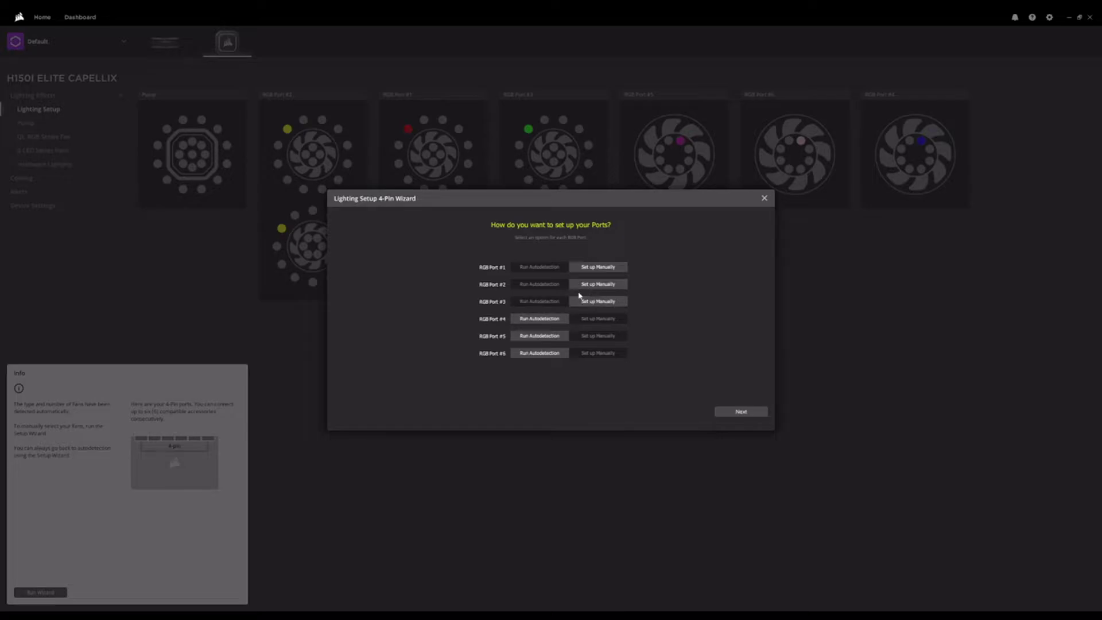
Continue past the Ports #4–#6 autodetection notice to RGB Port #1's fan-series choice
{"action": "left_click", "coordinate": [741, 414]}
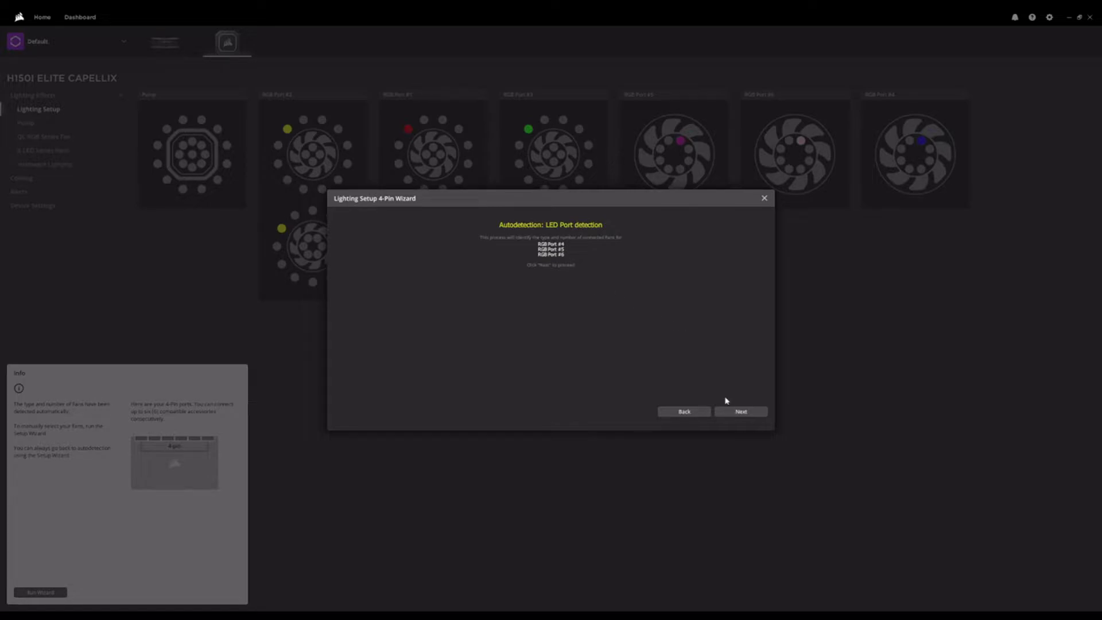
{"action": "left_click", "coordinate": [732, 415]}
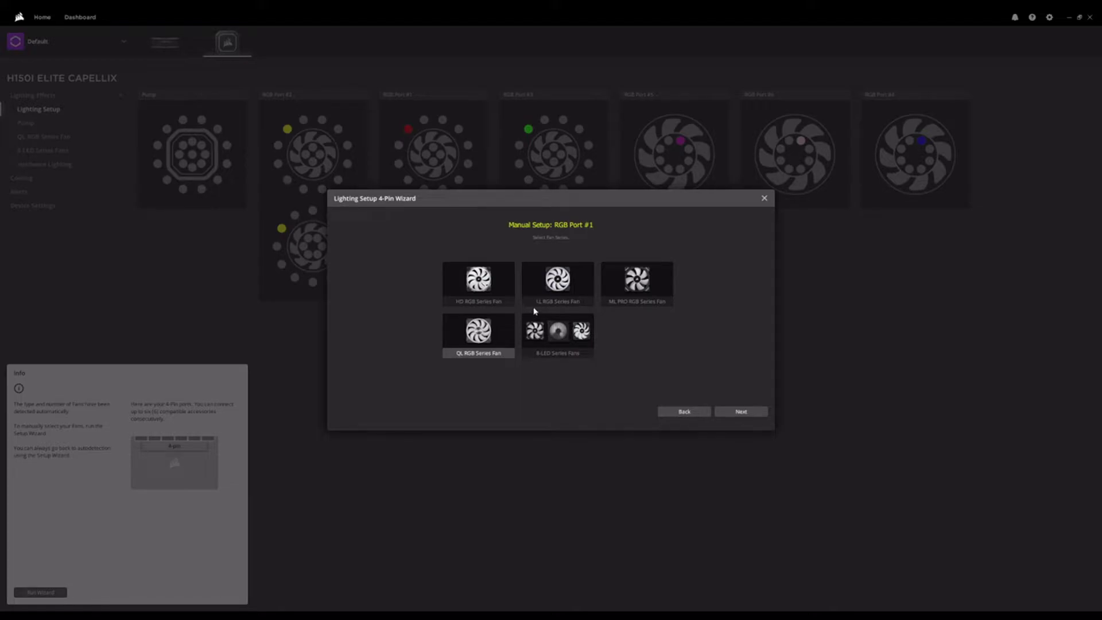
Preview HD, LL, ML PRO, QL and 8-LED fan series, then choose QL RGB Series Fans for RGB Port #1
{"action": "left_click", "coordinate": [485, 290]}
{"action": "left_click", "coordinate": [557, 287]}
{"action": "left_click", "coordinate": [625, 292]}
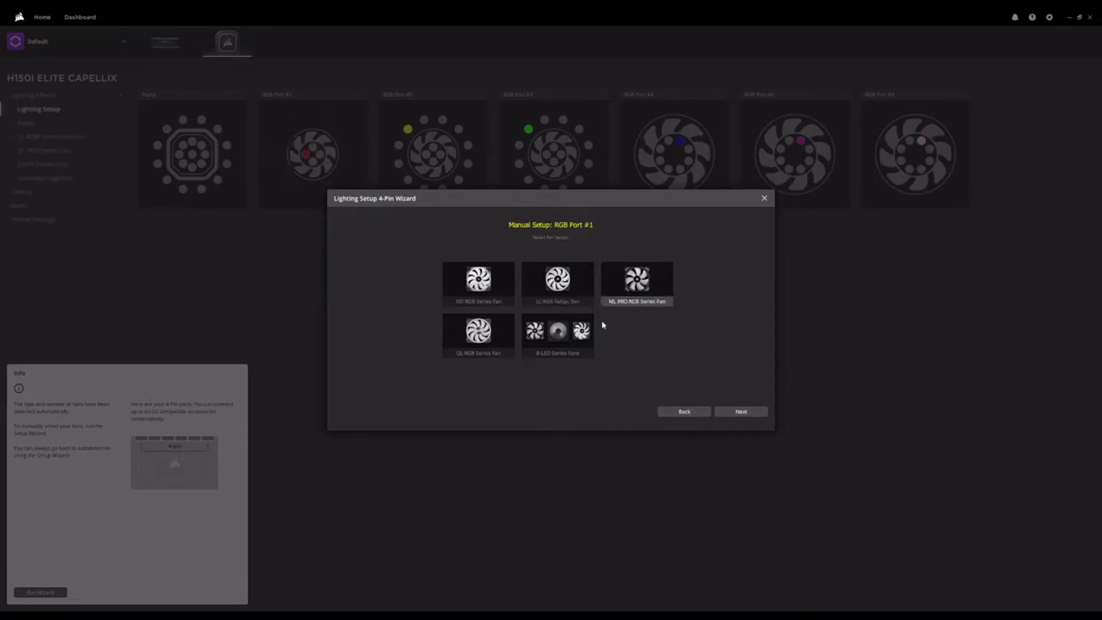
{"action": "left_click", "coordinate": [482, 334]}
{"action": "left_click", "coordinate": [558, 337]}
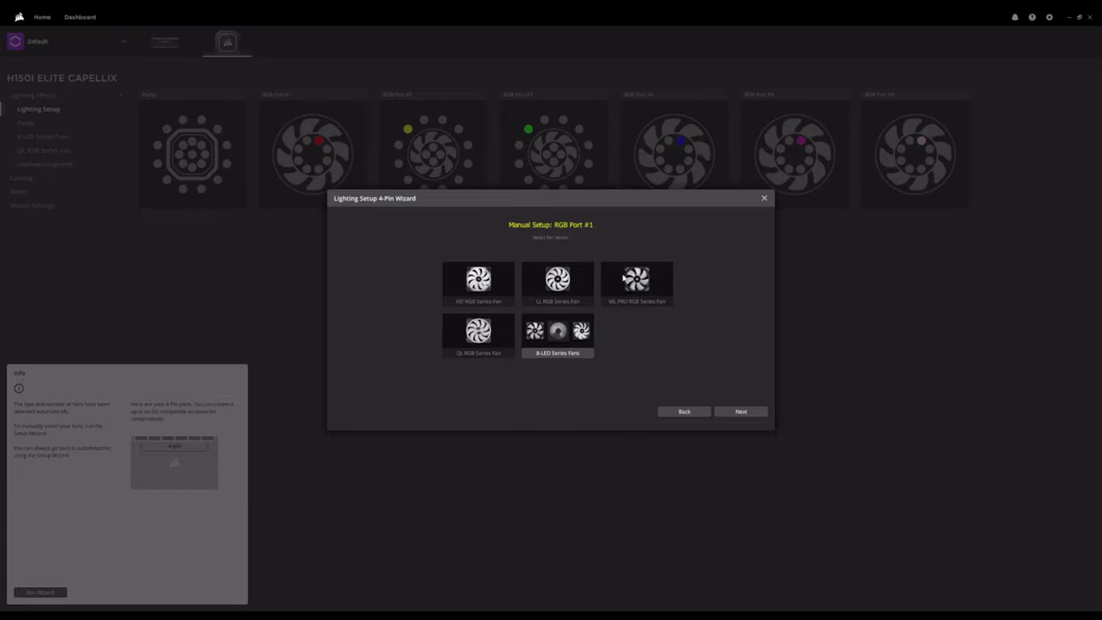
{"action": "left_click", "coordinate": [494, 347]}
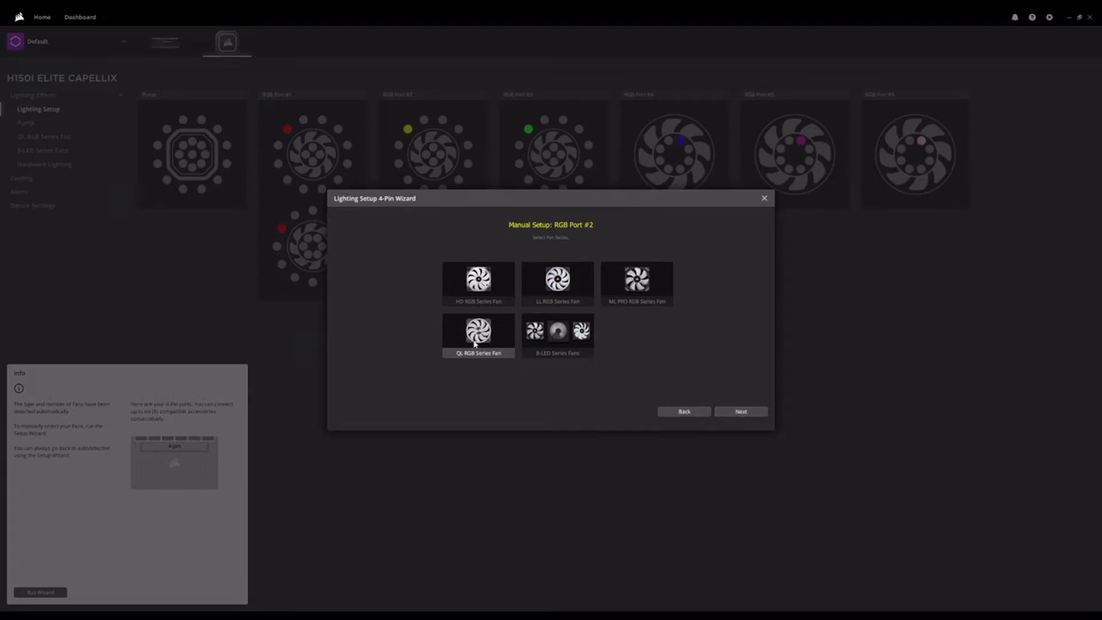
Confirm QL RGB Series Fans for RGB Ports #2 and #3 to reach the device layout page
{"action": "left_click", "coordinate": [742, 413]}
{"action": "left_click", "coordinate": [743, 412]}
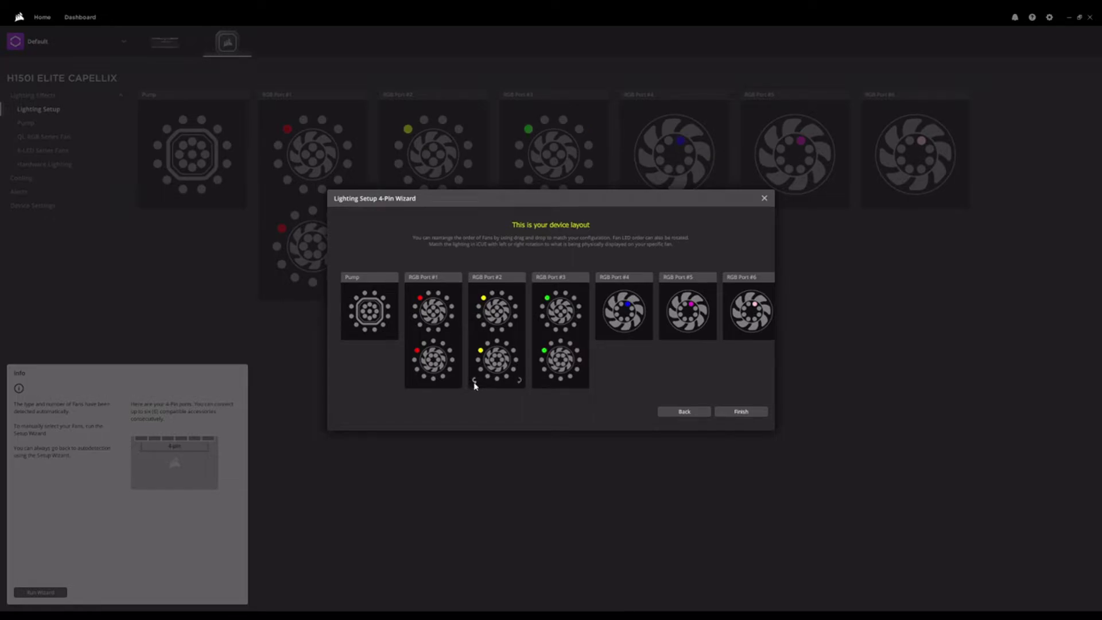
Rotate RGB Port #2's fan LED start position counter-clockwise and clockwise to test its orientation
{"action": "left_click", "coordinate": [474, 381]}
{"action": "left_click", "coordinate": [519, 381]}
{"action": "left_click", "coordinate": [520, 381]}
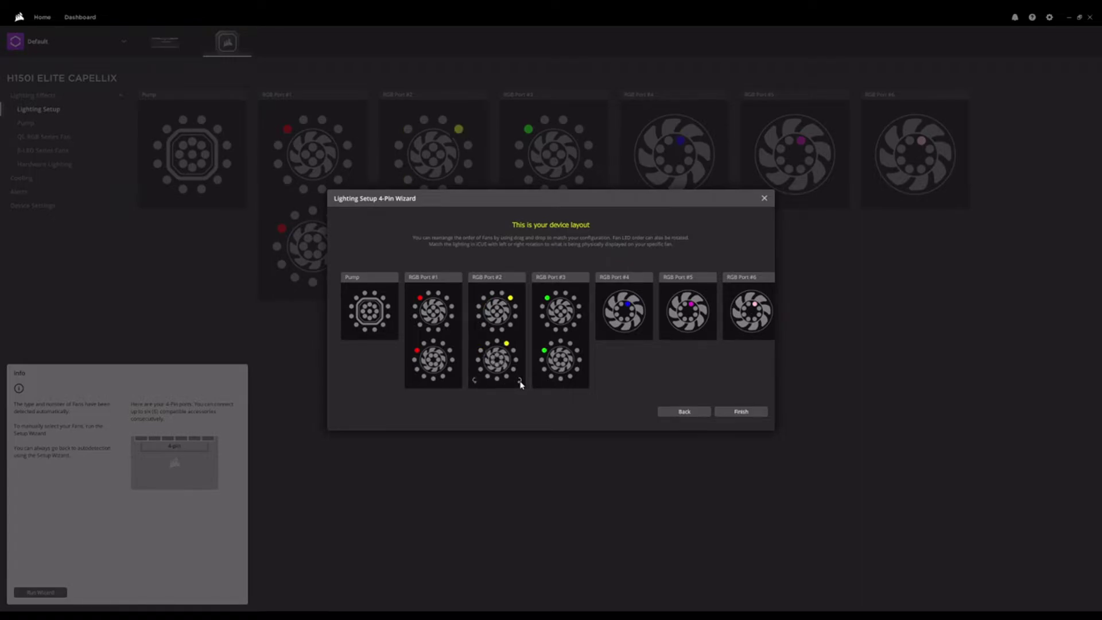
{"action": "left_click", "coordinate": [474, 381]}
Rotate RGB Port #2's LEDs clockwise so the yellow markers sit at the upper right
{"action": "left_click", "coordinate": [520, 381]}
{"action": "mouse_move", "coordinate": [624, 313]}
Finish the wizard, then move RGB Port #4 to the last slot and RGB Port #2 ahead of Port #1
{"action": "mouse_move", "coordinate": [500, 283]}
{"action": "left_click", "coordinate": [737, 413]}
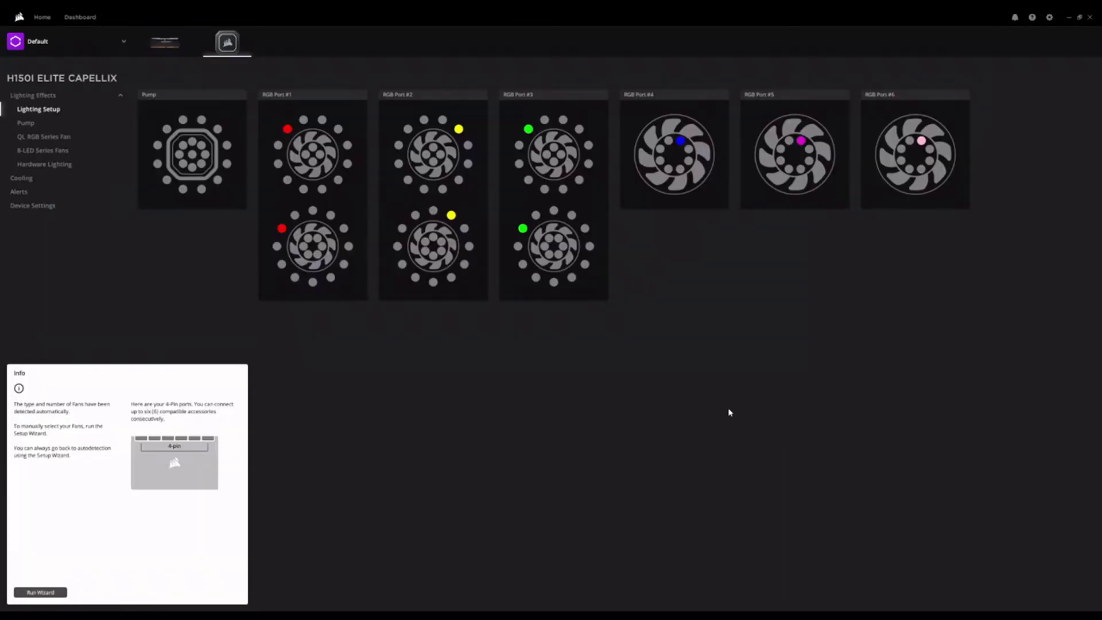
{"action": "left_click_drag", "start_coordinate": [682, 115], "coordinate": [820, 164]}
{"action": "mouse_move", "coordinate": [922, 157]}
{"action": "left_click_drag", "start_coordinate": [451, 174], "coordinate": [373, 172]}
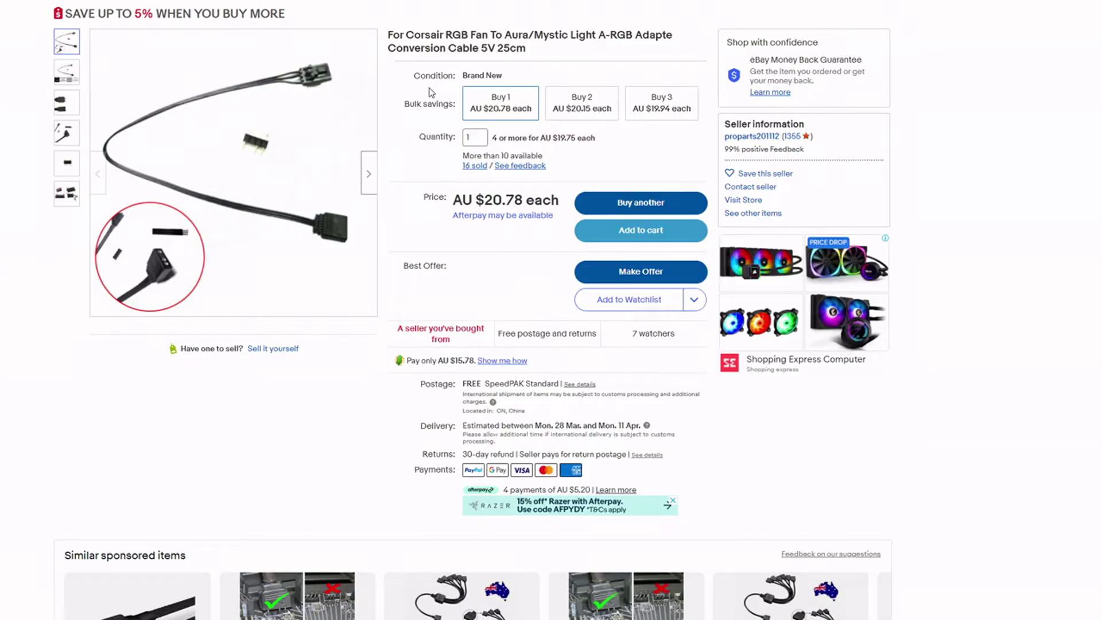
Step through the listing's second, fourth, then third photos, ending on the connector-ends close-up
{"action": "mouse_move", "coordinate": [270, 225]}
{"action": "mouse_move", "coordinate": [197, 249]}
{"action": "left_click", "coordinate": [67, 72]}
{"action": "mouse_move", "coordinate": [172, 194]}
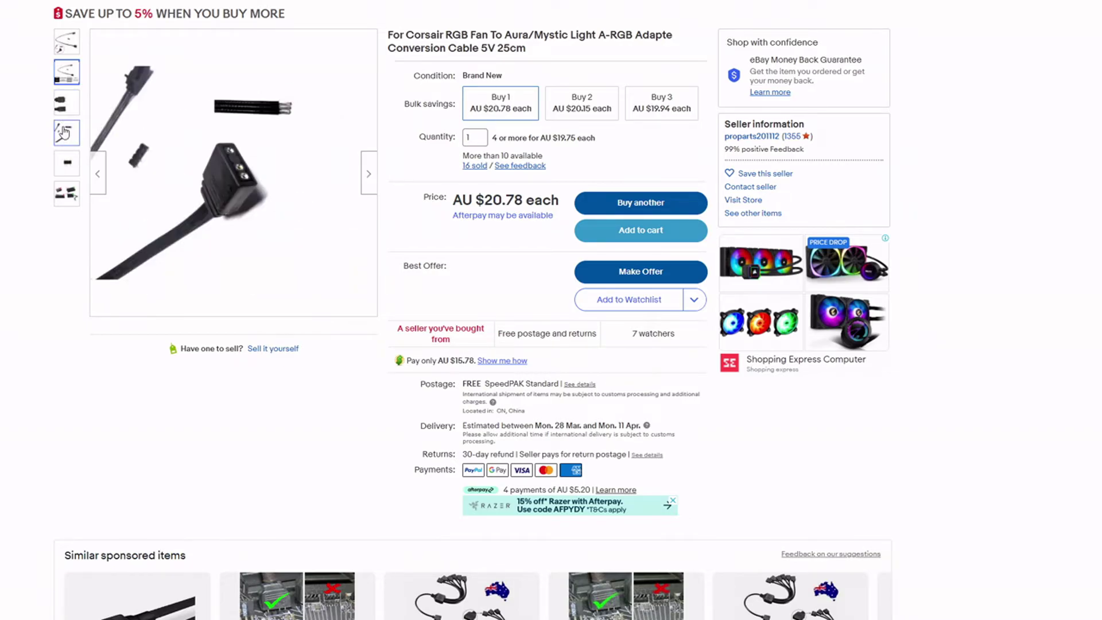
{"action": "left_click", "coordinate": [63, 133]}
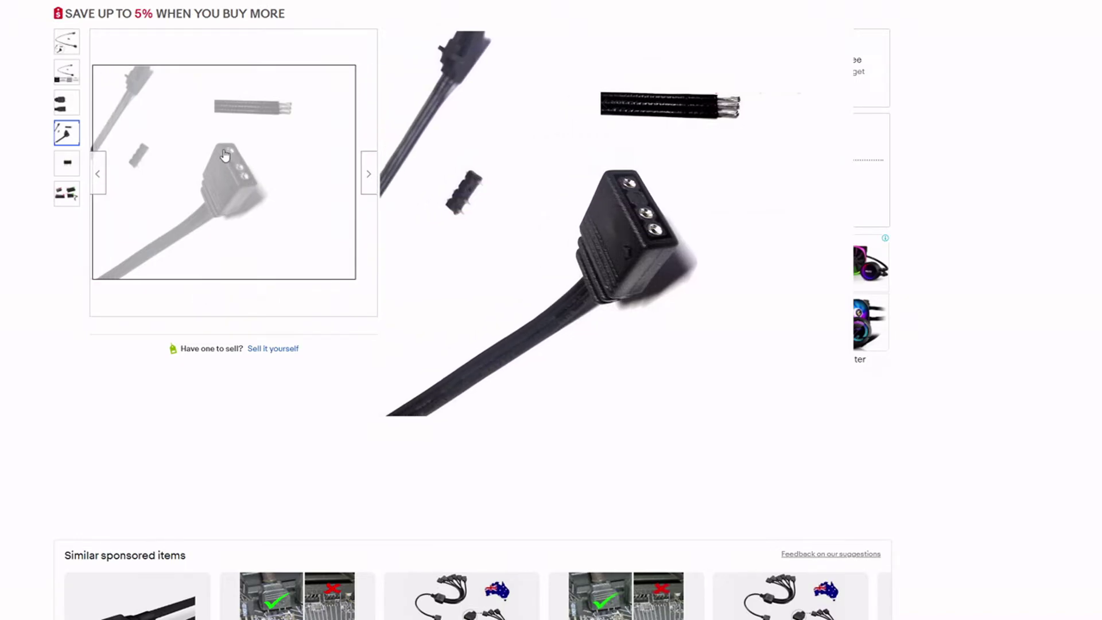
{"action": "left_click", "coordinate": [61, 105]}
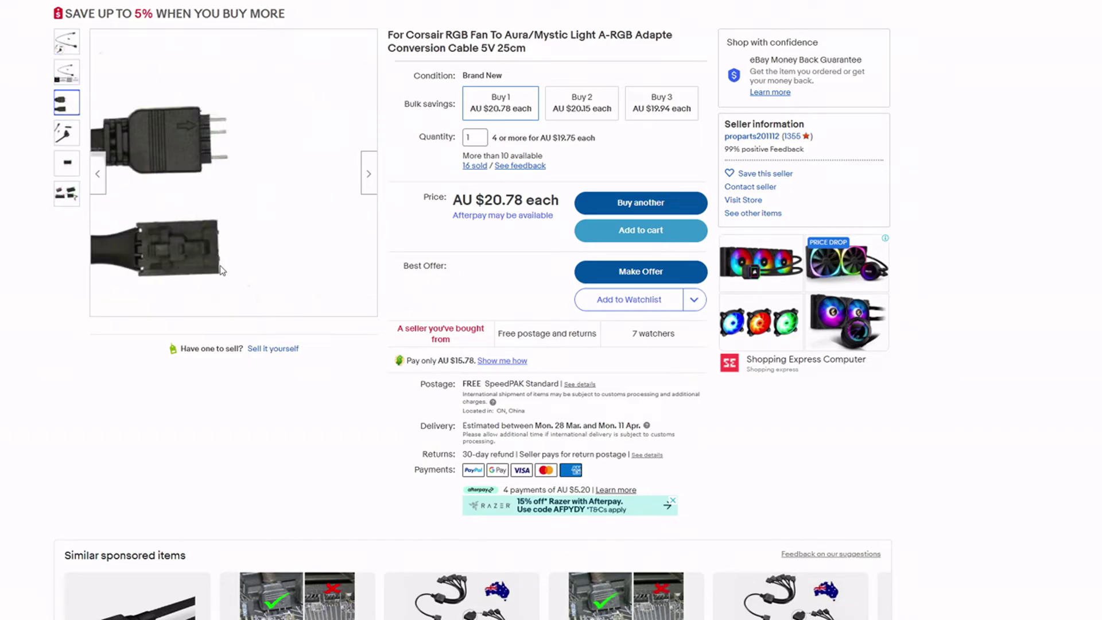
Scroll the listing to the Product Description's cable photo and specification table
{"action": "scroll", "coordinate": [204, 232], "scroll_direction": "down", "scroll_amount": 20}
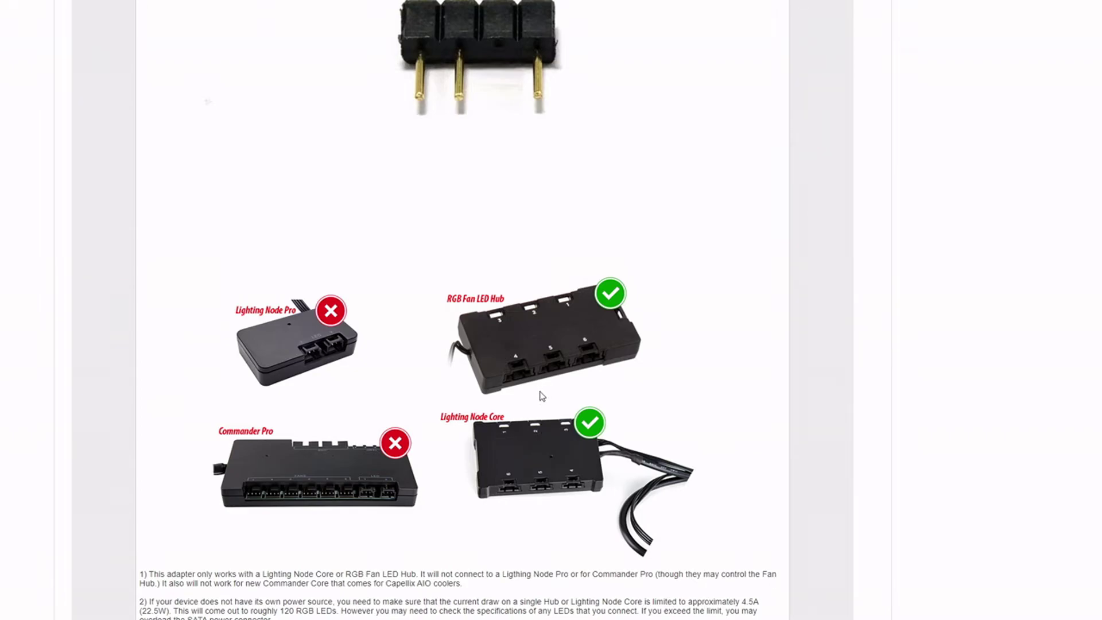
{"action": "scroll", "coordinate": [547, 404], "scroll_direction": "down", "scroll_amount": 2}
{"action": "scroll", "coordinate": [603, 453], "scroll_direction": "up", "scroll_amount": 2}
{"action": "scroll", "coordinate": [568, 488], "scroll_direction": "up", "scroll_amount": 5}
{"action": "scroll", "coordinate": [571, 489], "scroll_direction": "up", "scroll_amount": 4}
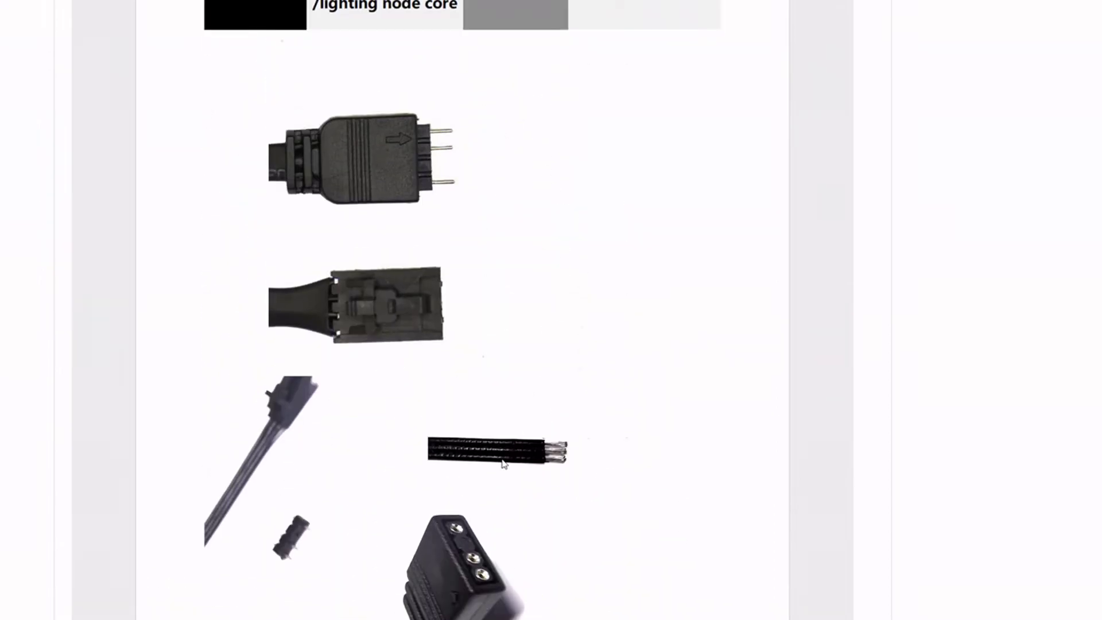
{"action": "scroll", "coordinate": [516, 462], "scroll_direction": "up", "scroll_amount": 3}
{"action": "scroll", "coordinate": [529, 442], "scroll_direction": "up", "scroll_amount": 7}
{"action": "scroll", "coordinate": [516, 472], "scroll_direction": "down", "scroll_amount": 3}
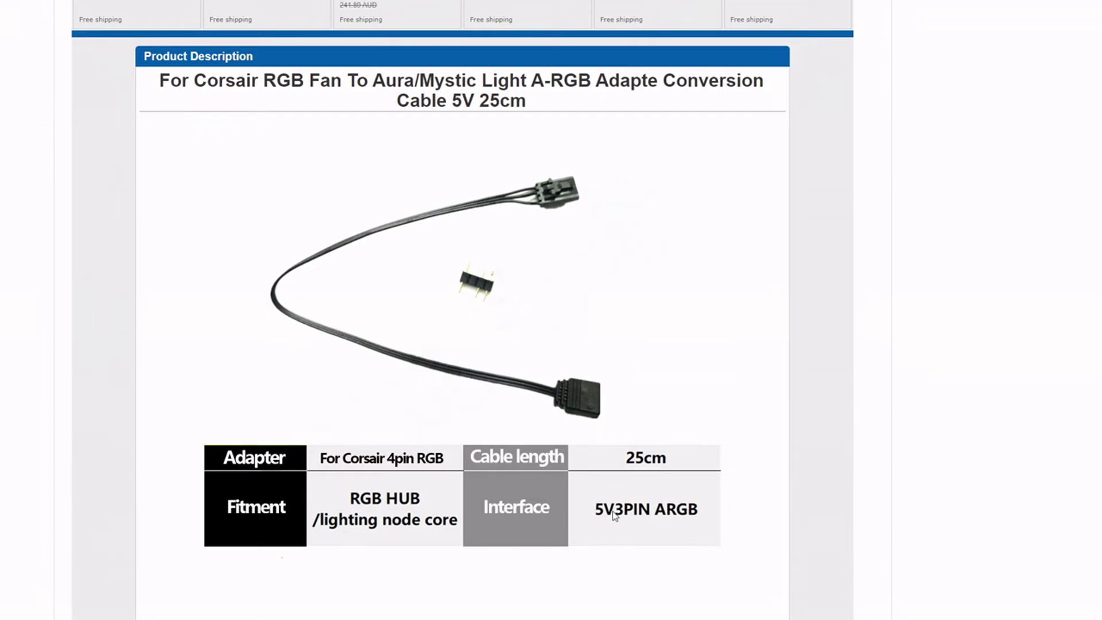
{"action": "scroll", "coordinate": [546, 568], "scroll_direction": "down", "scroll_amount": 2}
{"action": "scroll", "coordinate": [437, 488], "scroll_direction": "down", "scroll_amount": 3}
{"action": "scroll", "coordinate": [336, 445], "scroll_direction": "up", "scroll_amount": 2}
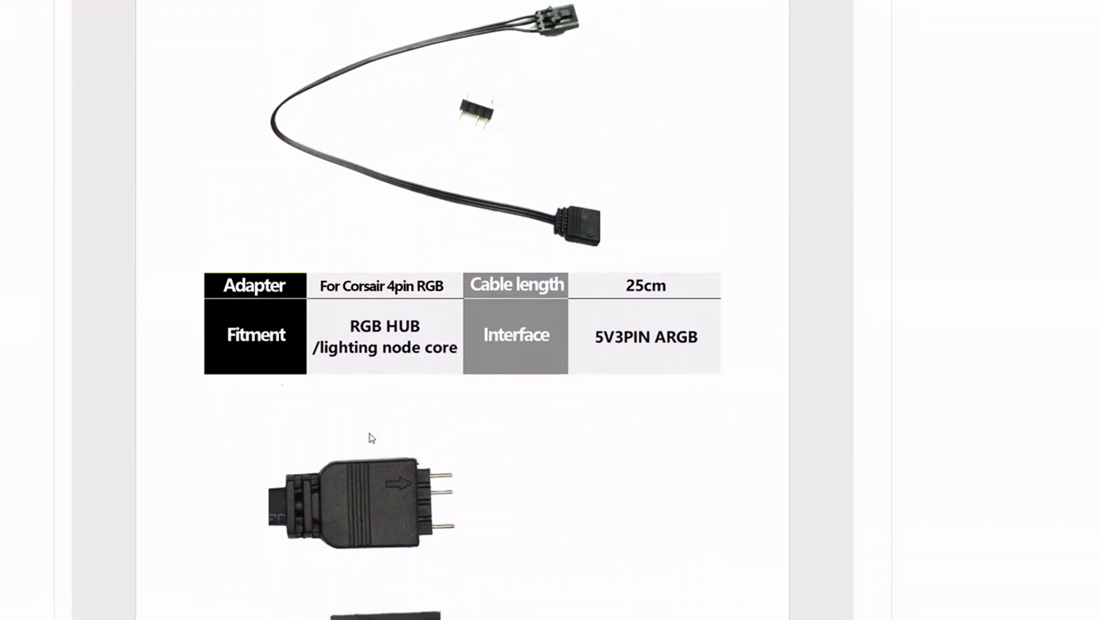
{"action": "scroll", "coordinate": [482, 505], "scroll_direction": "up", "scroll_amount": 1}
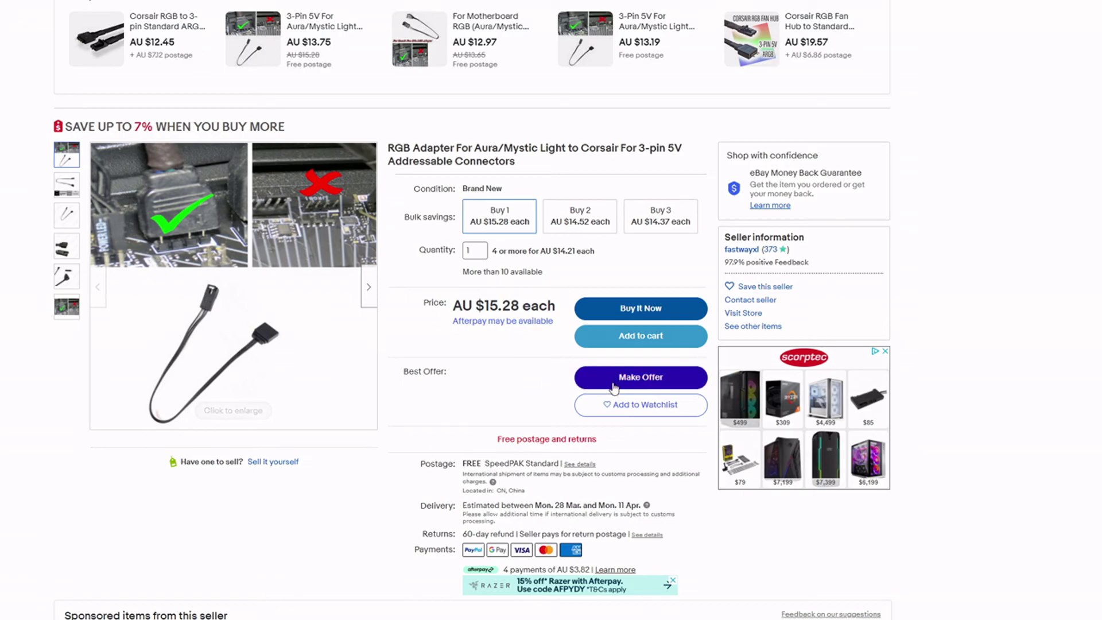
Scroll back and forth through the adapter listing's description
{"action": "scroll", "coordinate": [287, 348], "scroll_direction": "down", "scroll_amount": 1}
{"action": "mouse_move", "coordinate": [287, 349]}
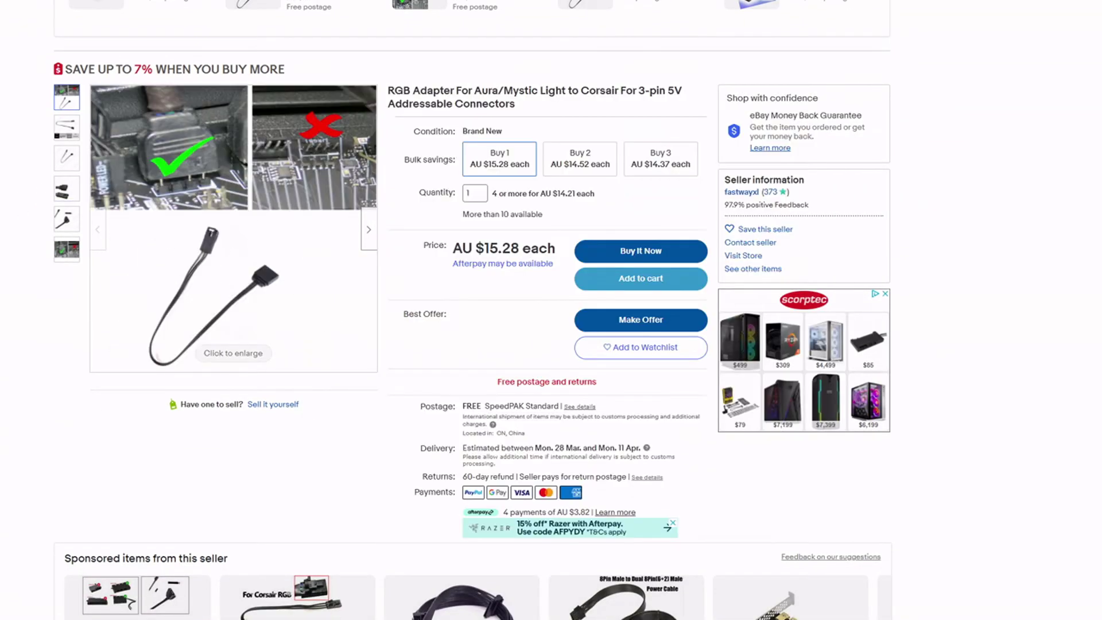
{"action": "scroll", "coordinate": [266, 256], "scroll_direction": "down", "scroll_amount": 5}
{"action": "scroll", "coordinate": [266, 255], "scroll_direction": "down", "scroll_amount": 10}
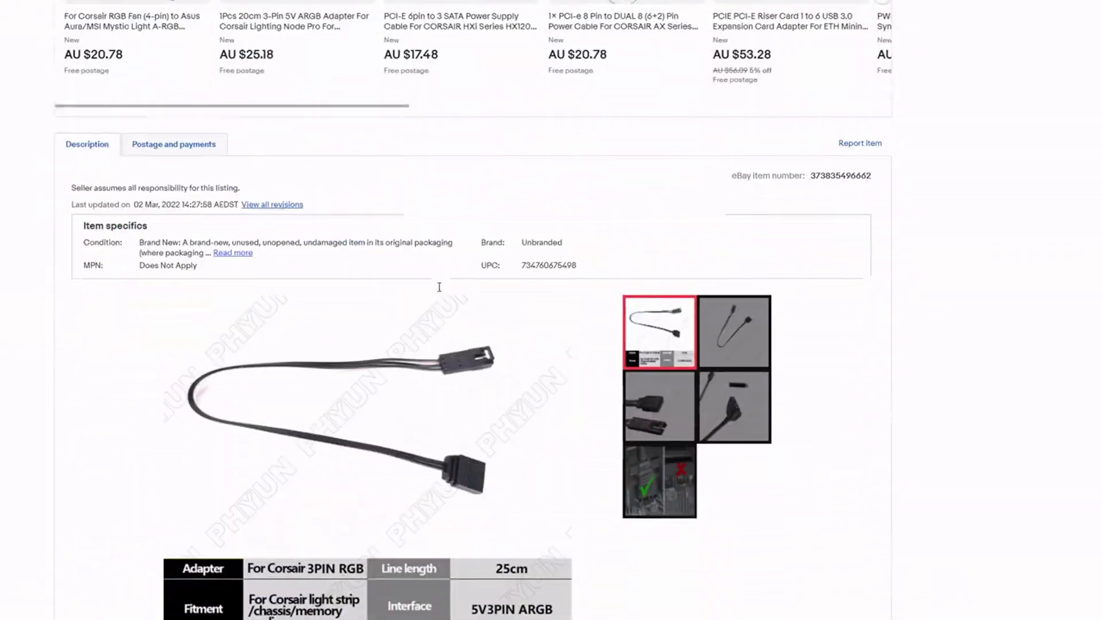
{"action": "scroll", "coordinate": [459, 356], "scroll_direction": "up", "scroll_amount": 2}
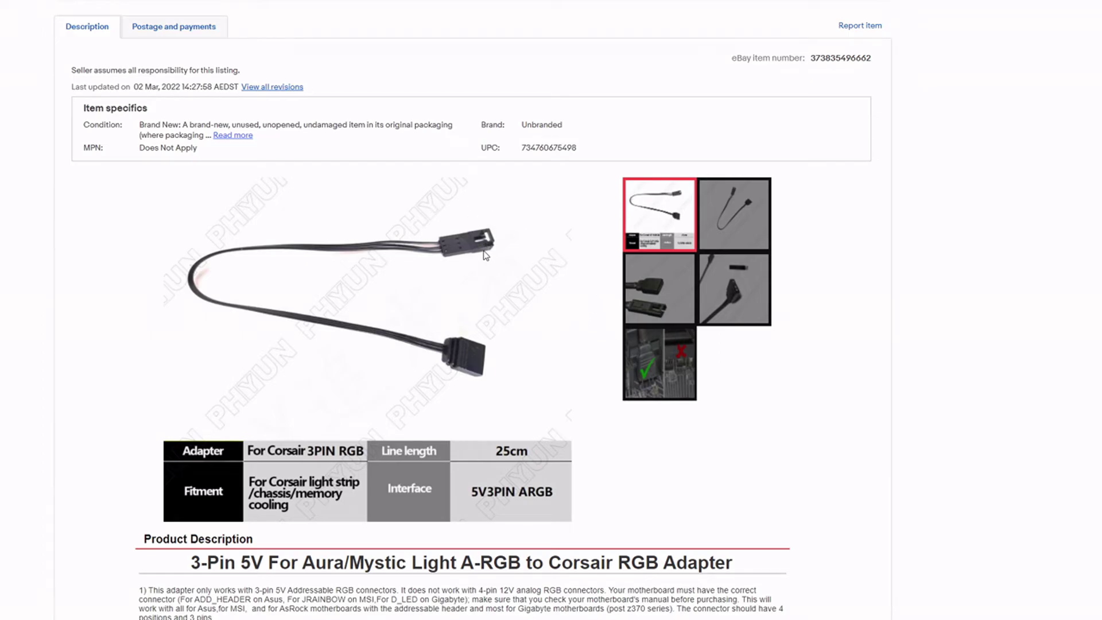
{"action": "scroll", "coordinate": [492, 252], "scroll_direction": "down", "scroll_amount": 3}
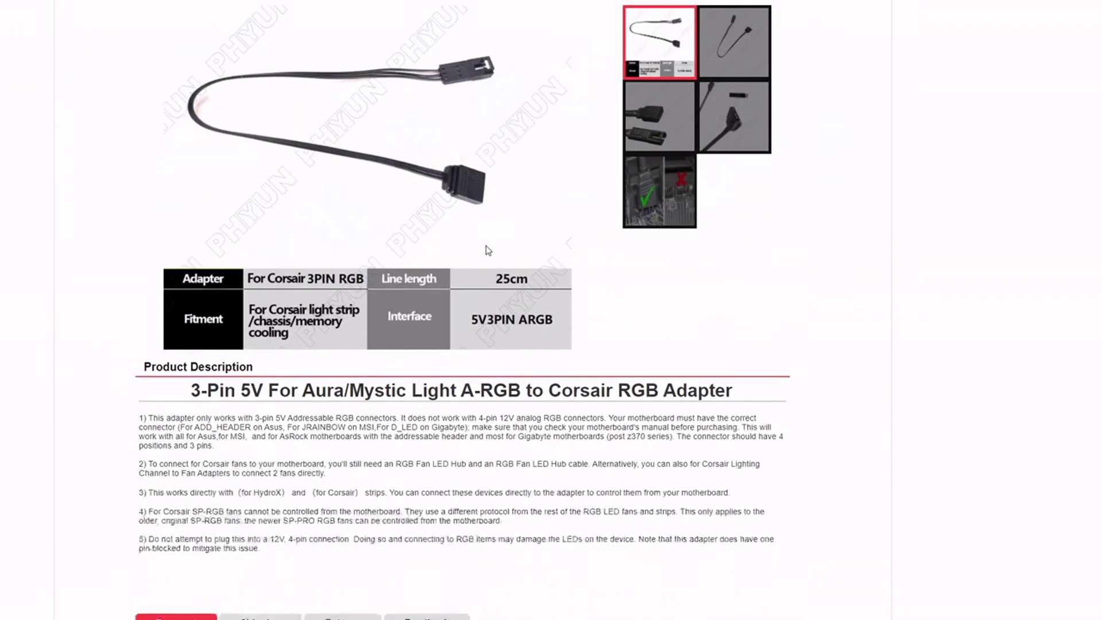
{"action": "scroll", "coordinate": [470, 224], "scroll_direction": "up", "scroll_amount": 3}
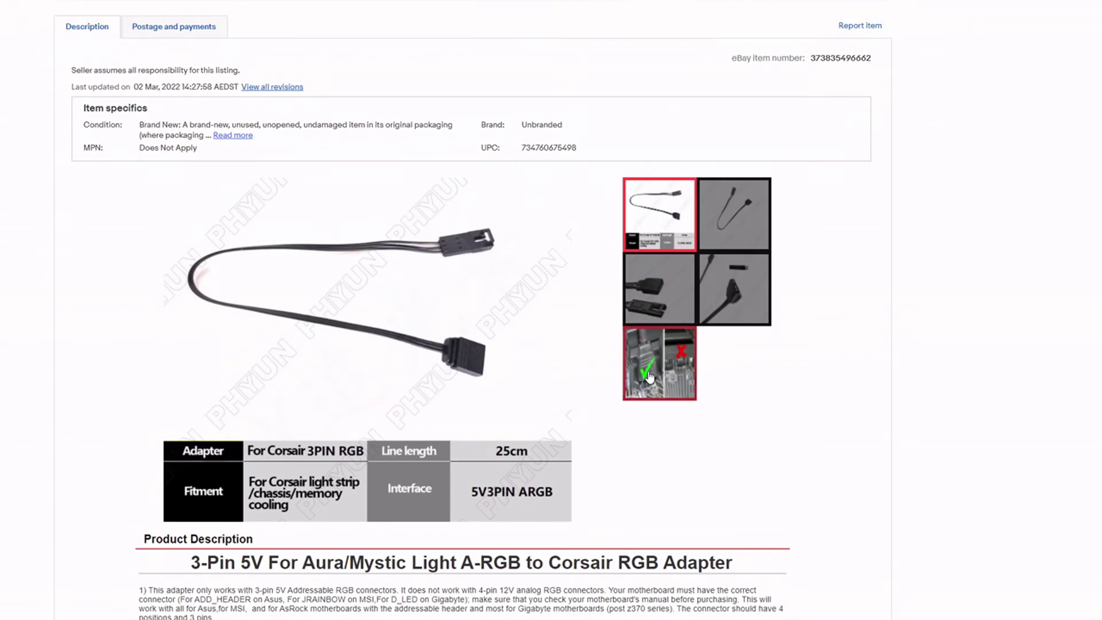
{"action": "scroll", "coordinate": [551, 359], "scroll_direction": "up", "scroll_amount": 15}
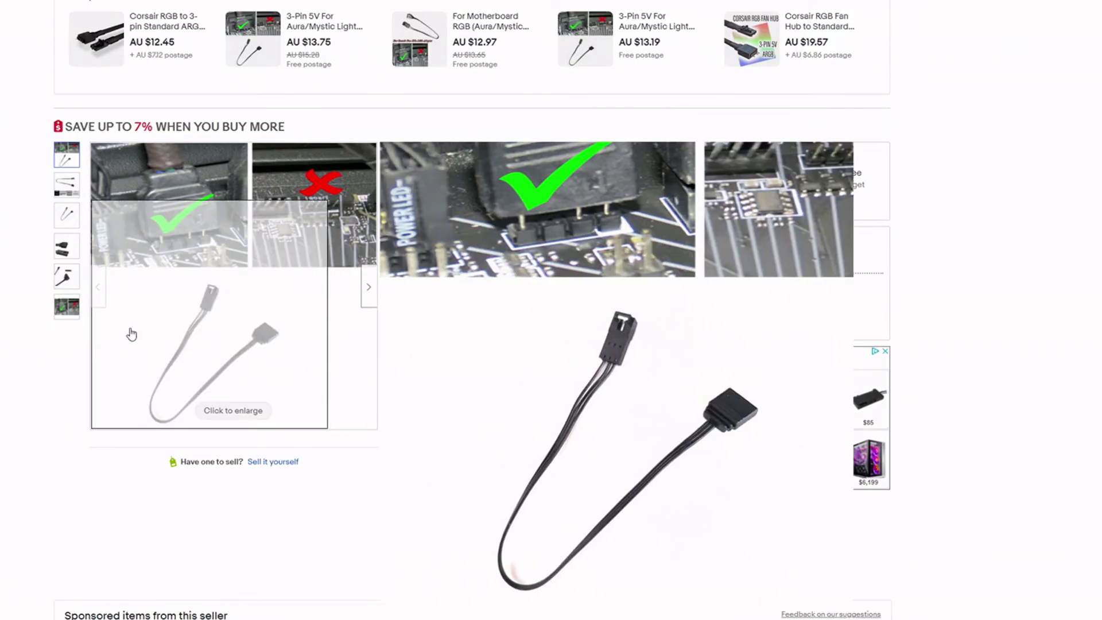
View another adapter photo, then scroll to the hub compatibility chart and usage notes
{"action": "left_click", "coordinate": [68, 241]}
{"action": "scroll", "coordinate": [529, 200], "scroll_direction": "down", "scroll_amount": 20}
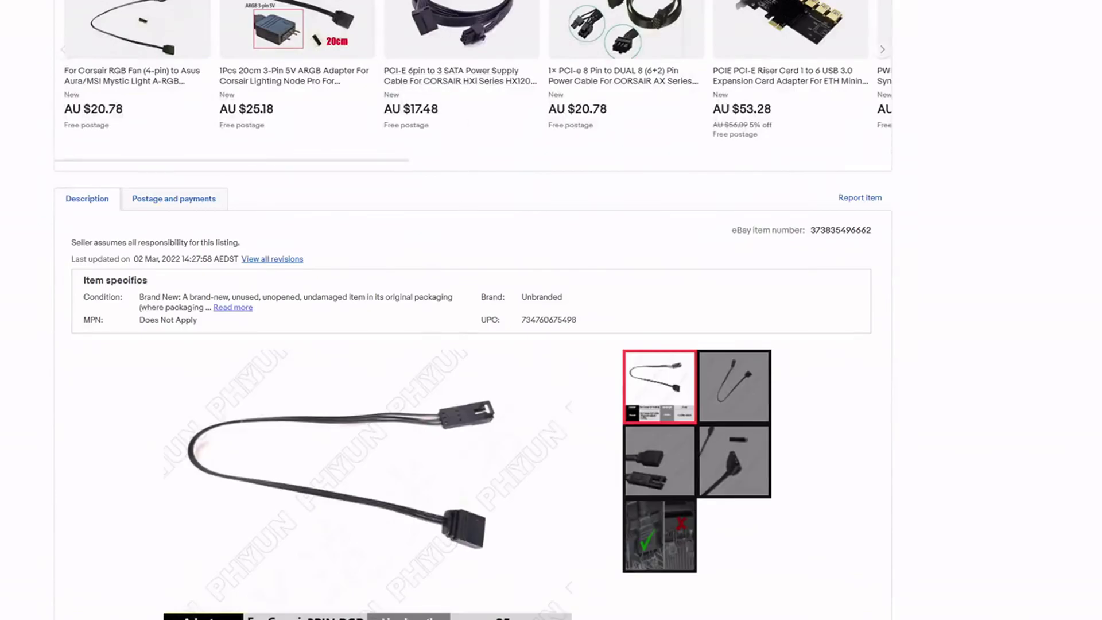
{"action": "scroll", "coordinate": [540, 378], "scroll_direction": "down", "scroll_amount": 15}
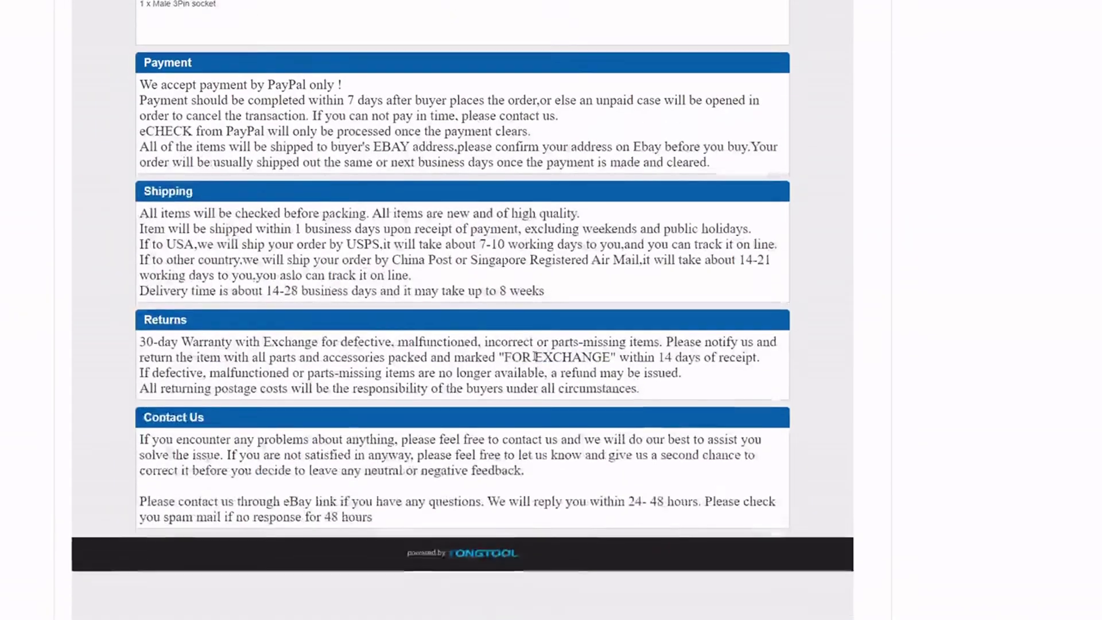
{"action": "scroll", "coordinate": [463, 345], "scroll_direction": "up", "scroll_amount": 6}
{"action": "scroll", "coordinate": [462, 345], "scroll_direction": "up", "scroll_amount": 1}
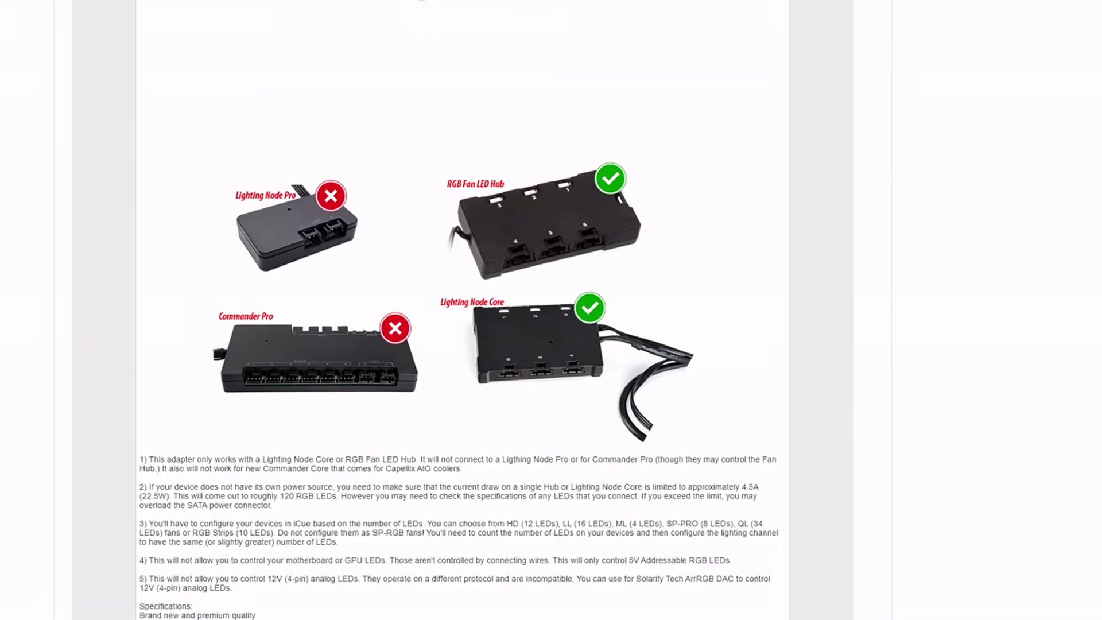
{"action": "scroll", "coordinate": [517, 340], "scroll_direction": "up", "scroll_amount": 10}
{"action": "scroll", "coordinate": [518, 342], "scroll_direction": "down", "scroll_amount": 5}
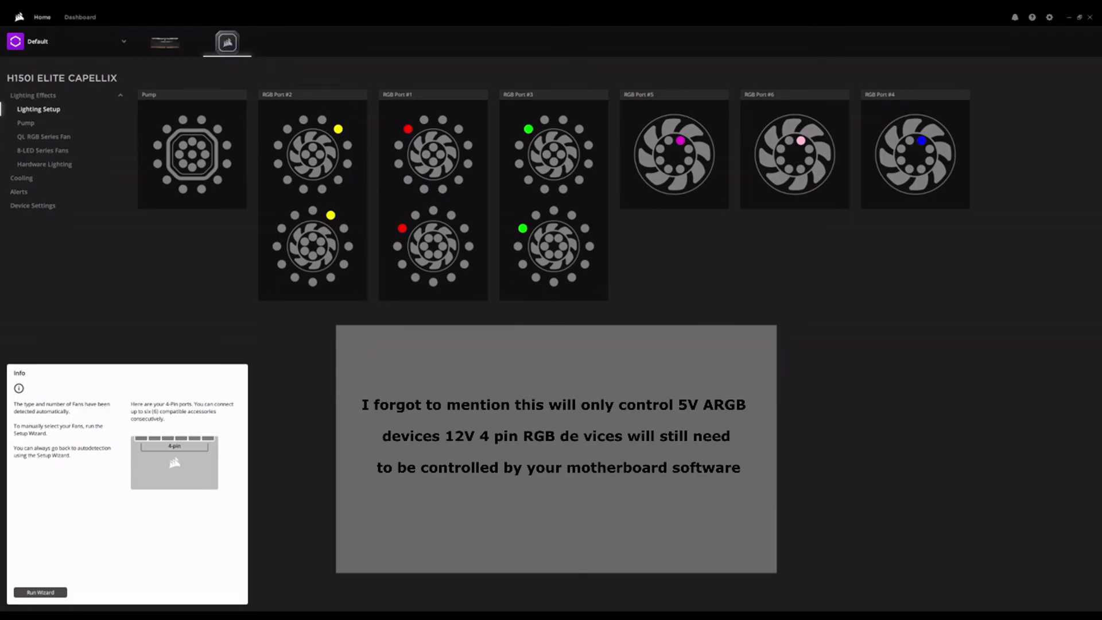
From Home, try Visor, Scene 7, CORSAIR ONE Blue and CORSAIR Yellow, ending on Visor
{"action": "left_click", "coordinate": [39, 18]}
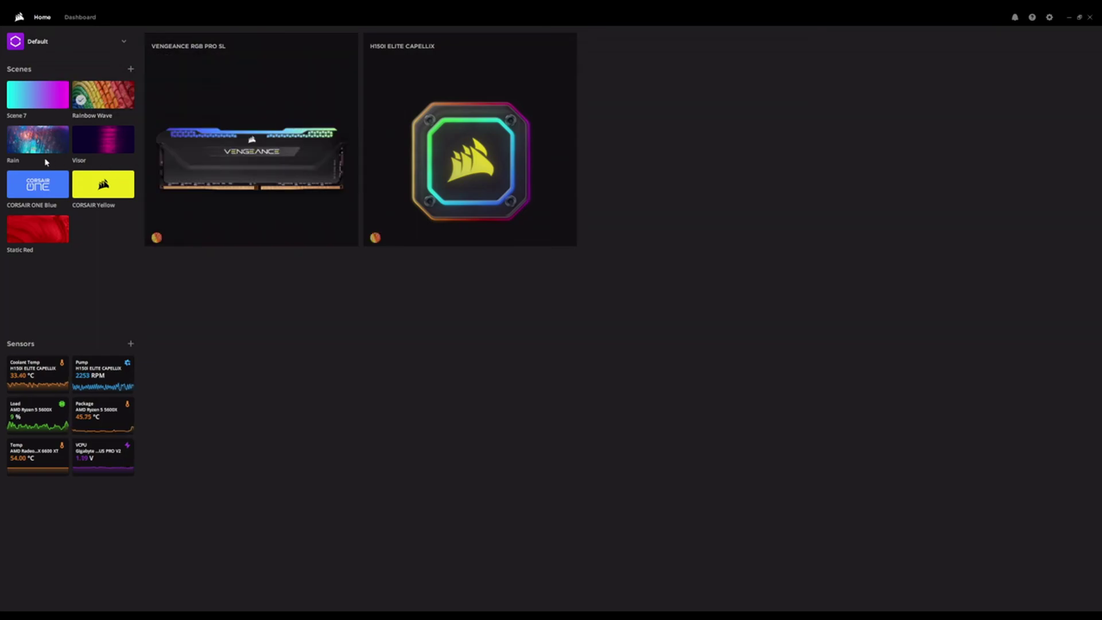
{"action": "mouse_move", "coordinate": [56, 123]}
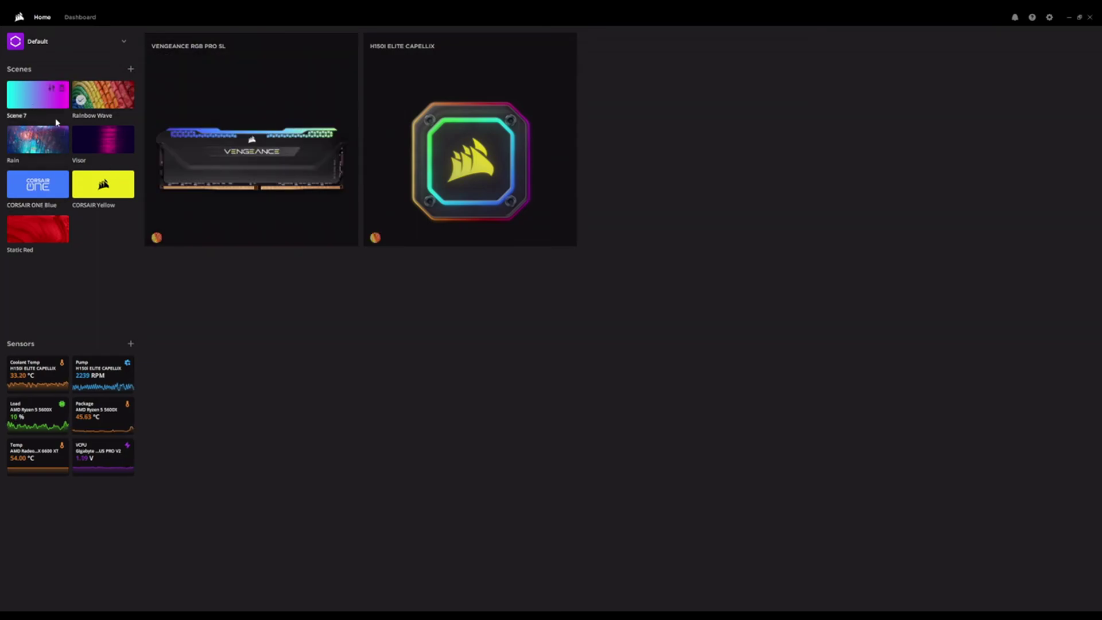
{"action": "left_click", "coordinate": [96, 136]}
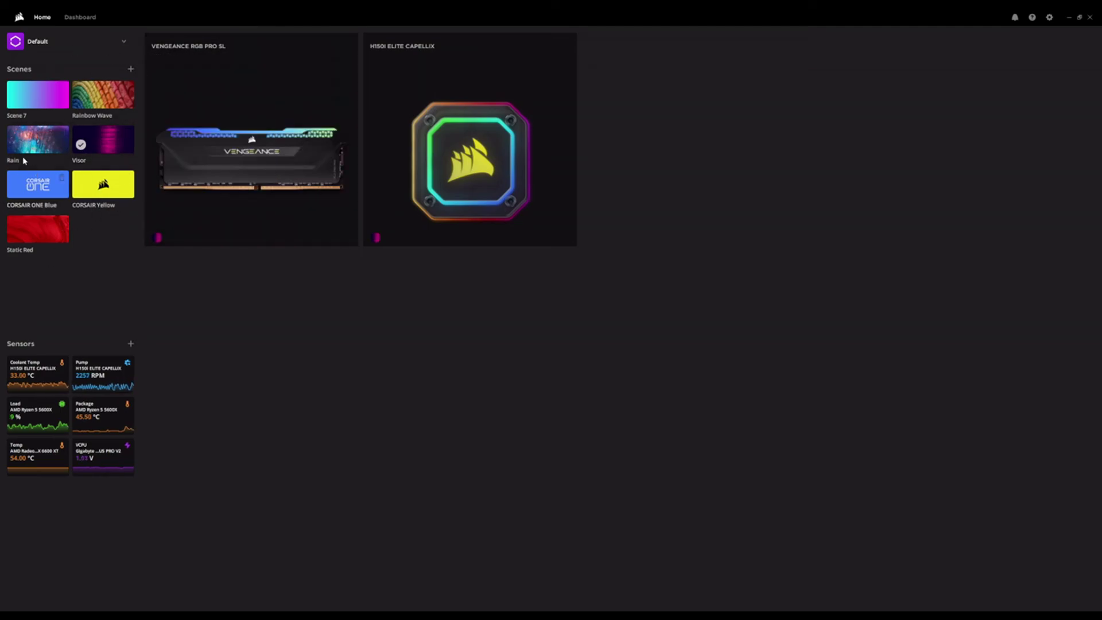
{"action": "left_click", "coordinate": [38, 95]}
{"action": "left_click", "coordinate": [37, 184]}
{"action": "left_click", "coordinate": [86, 192]}
{"action": "left_click", "coordinate": [86, 151]}
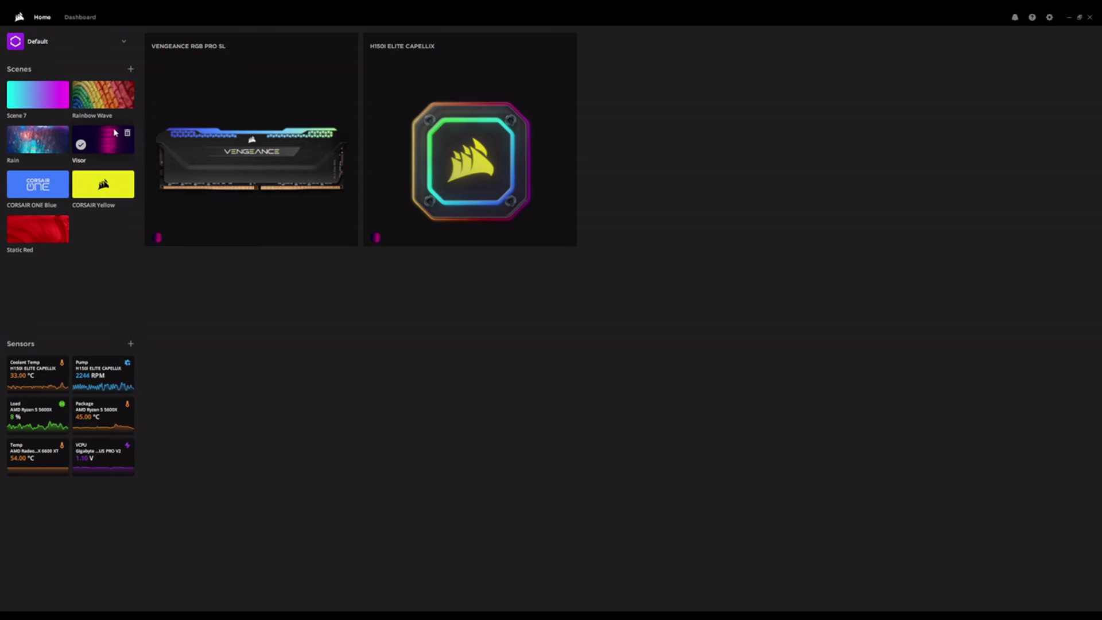
In the H150i Elite Capellix Lighting Setup, preview Visor on the 8-LED fans, QL RGB fans and pump
{"action": "left_click", "coordinate": [544, 131]}
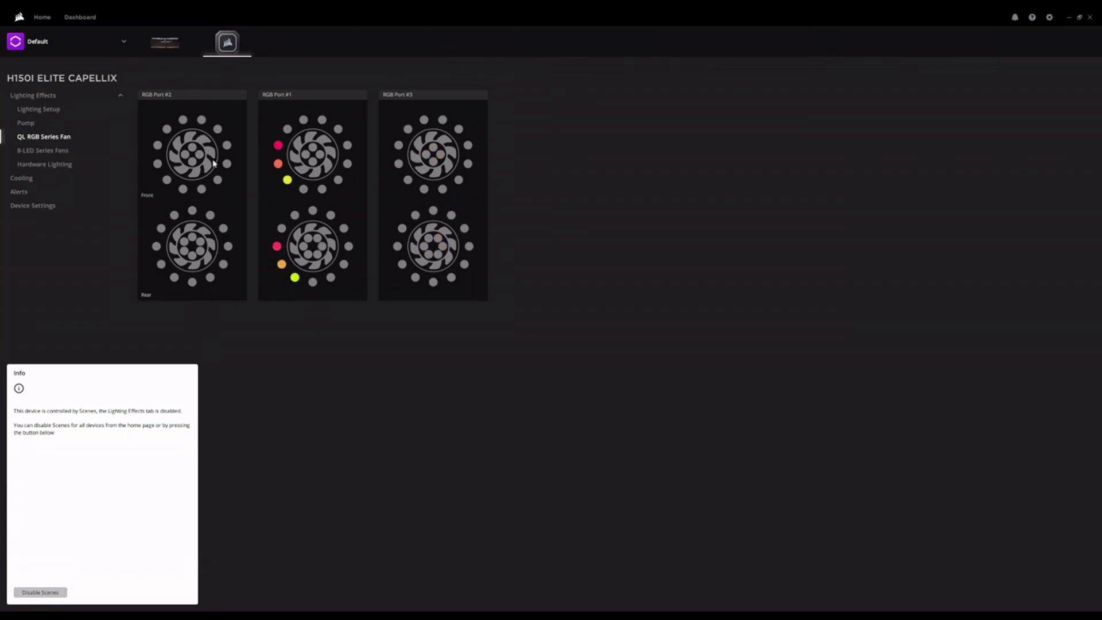
{"action": "left_click", "coordinate": [39, 109]}
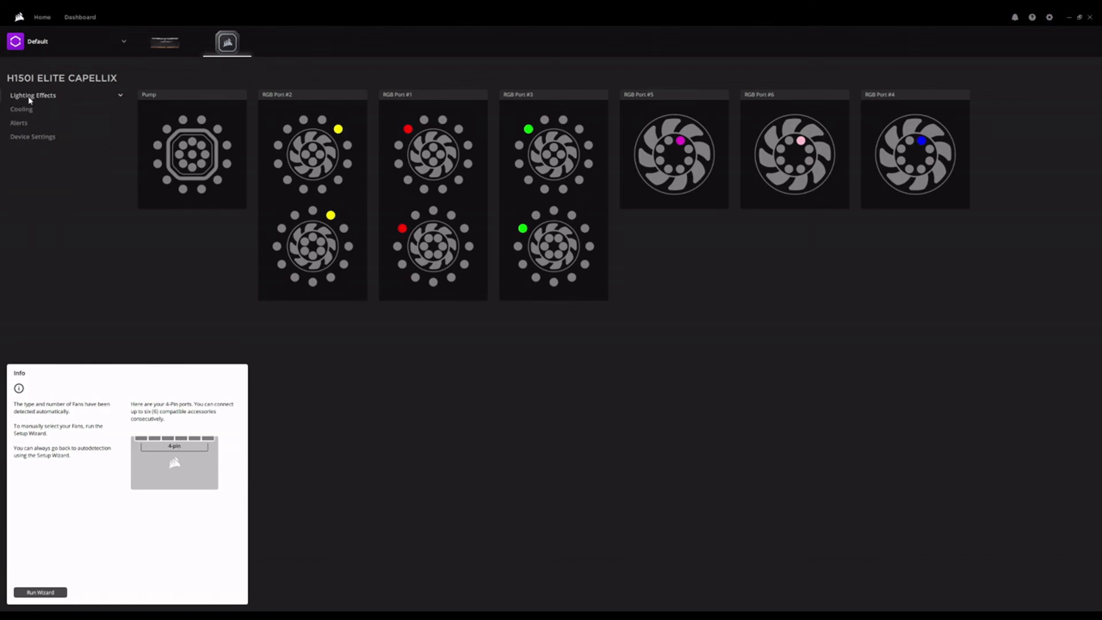
{"action": "left_click", "coordinate": [32, 153]}
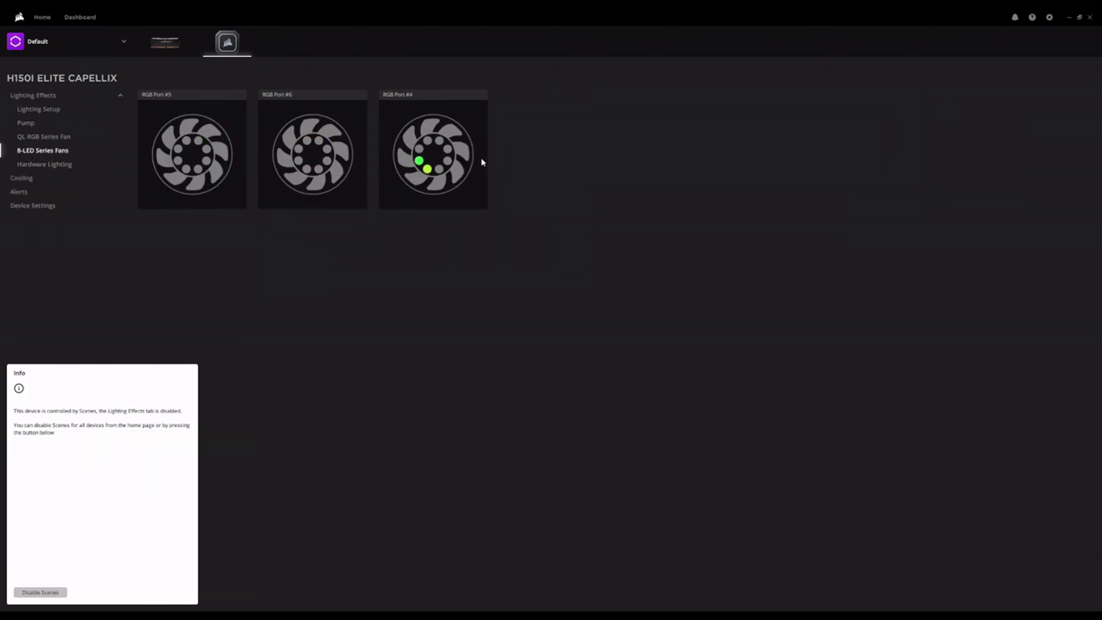
{"action": "left_click", "coordinate": [60, 137]}
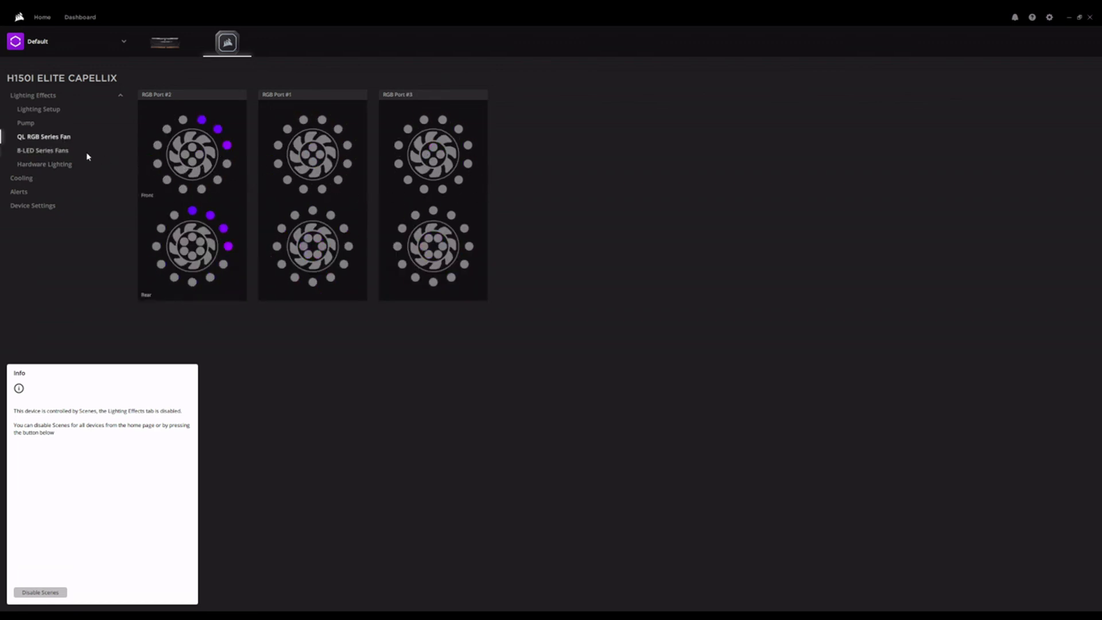
{"action": "left_click", "coordinate": [63, 123]}
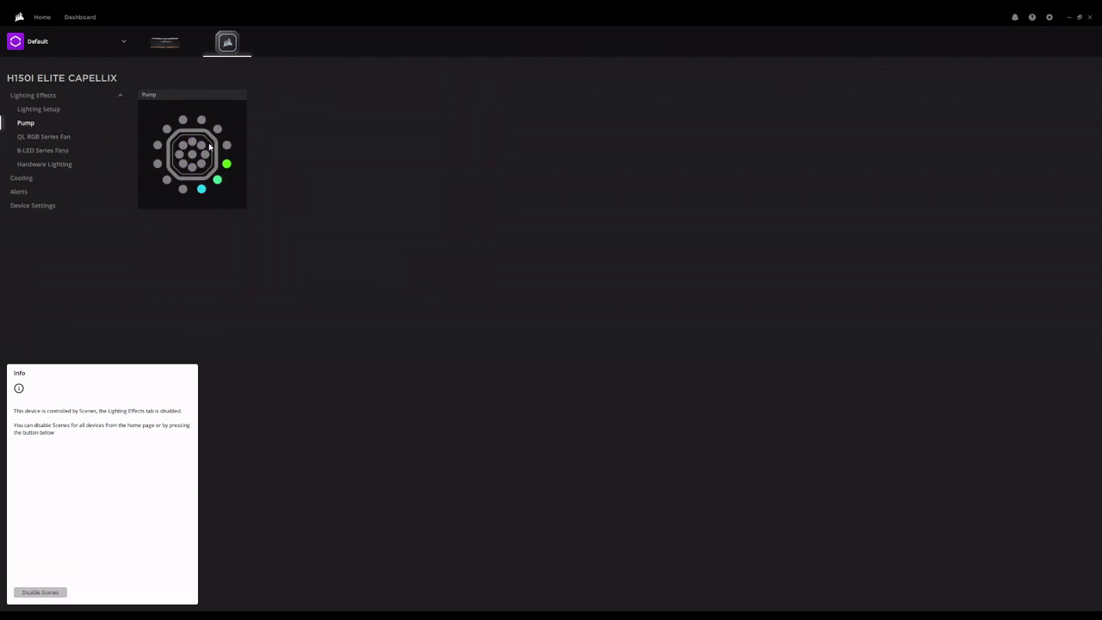
{"action": "left_click", "coordinate": [47, 139]}
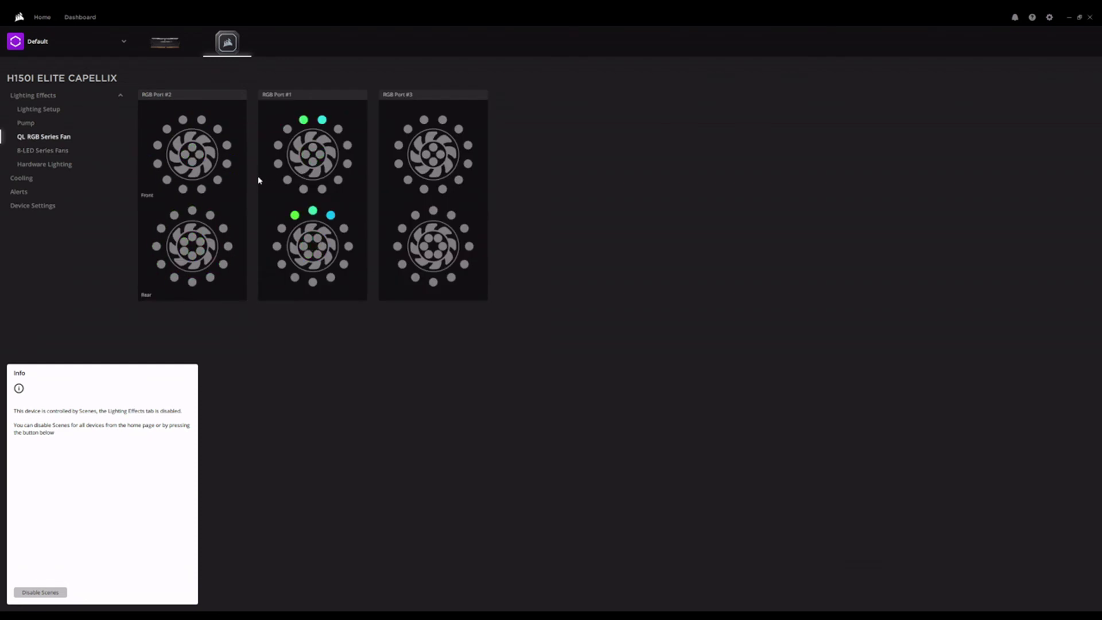